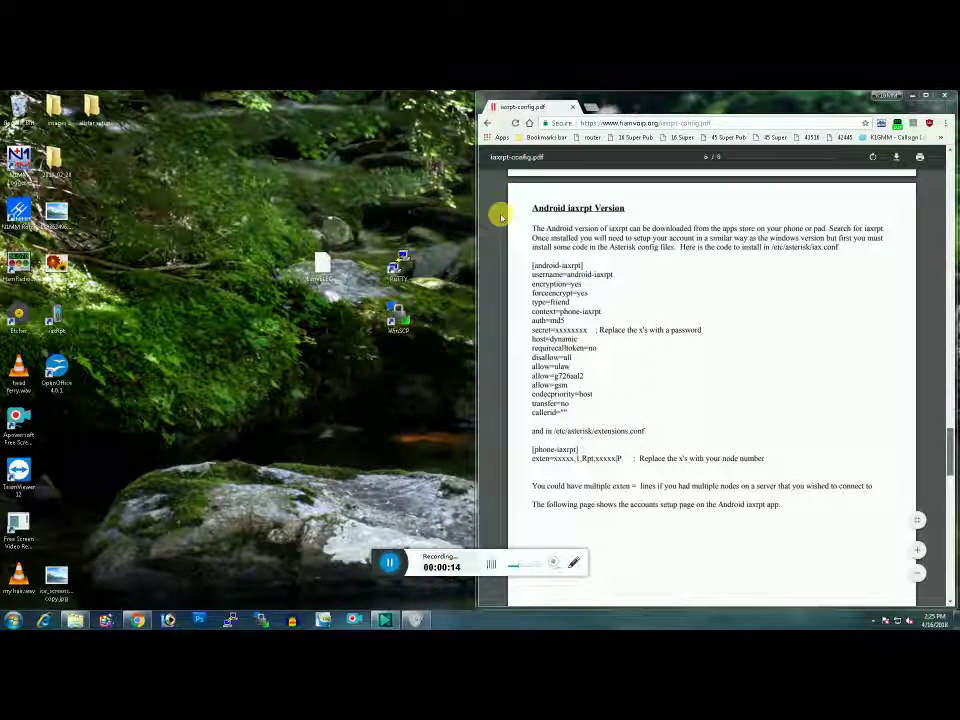
Go back from the hamvoip PDF guide to the Google results for 'iaxrpt'
click(487, 124)
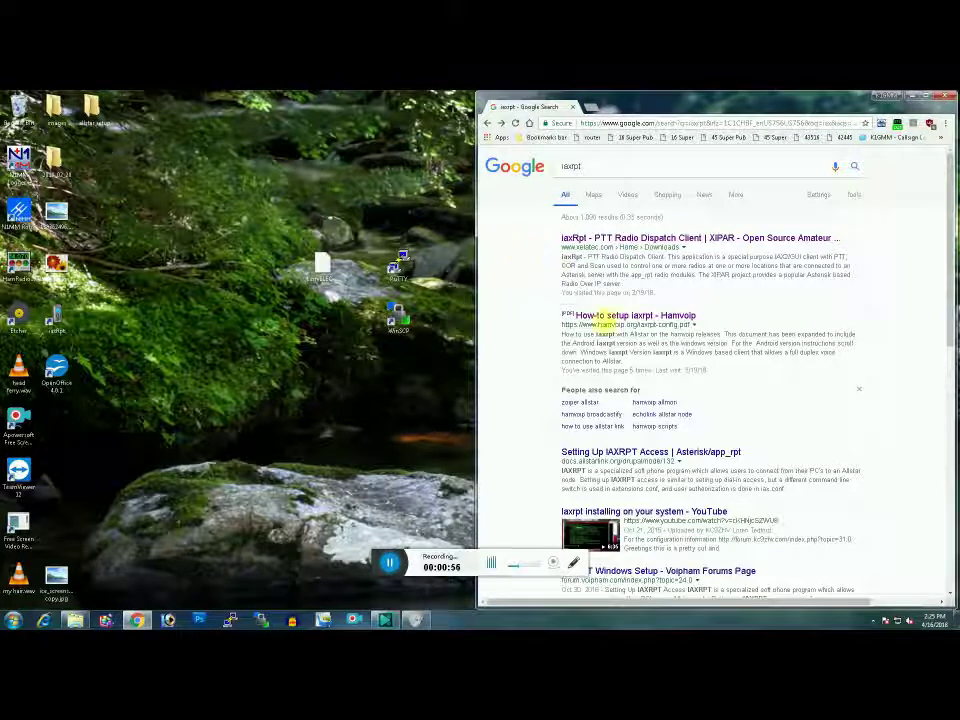
Open the 'How to setup iaxrpt - Hamvoip' PDF at its Android iaxrpt Version section
click(609, 316)
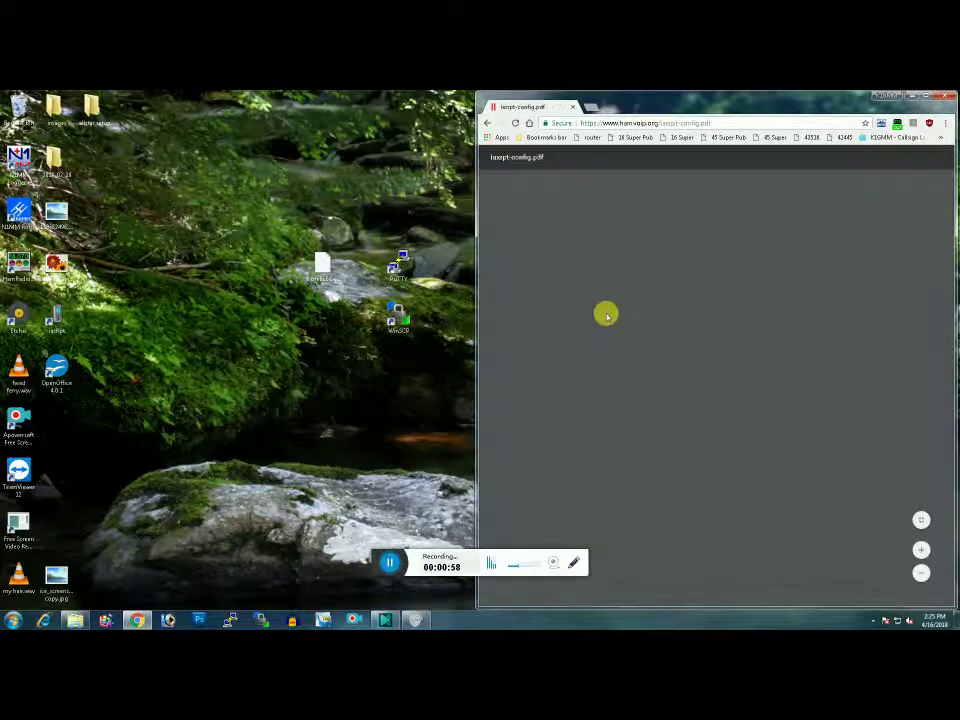
scroll(660, 345, down, 20)
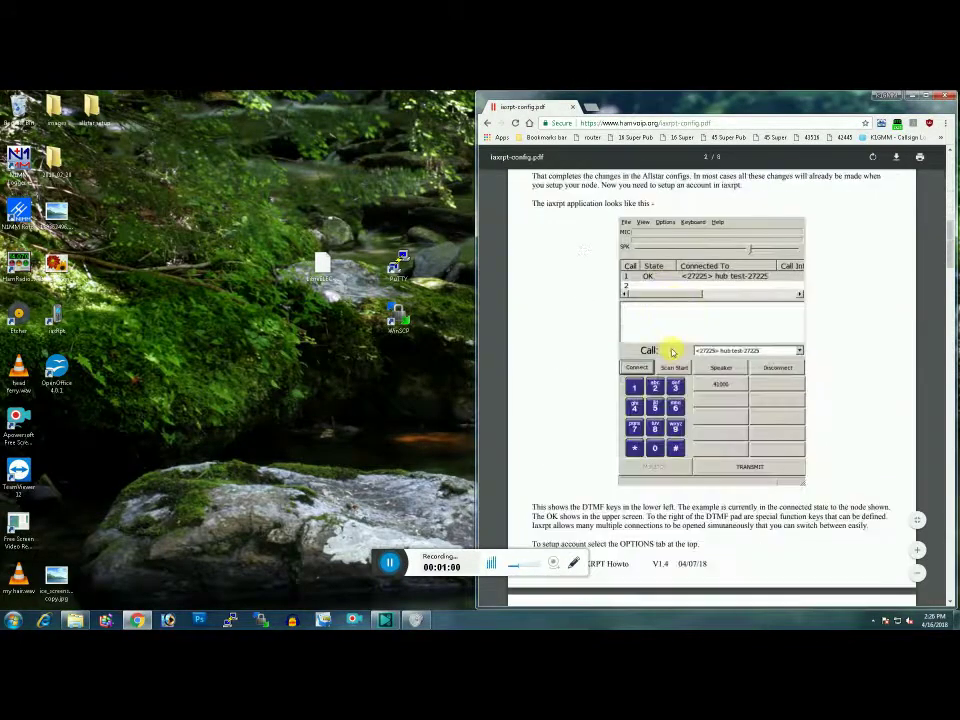
scroll(668, 347, down, 20)
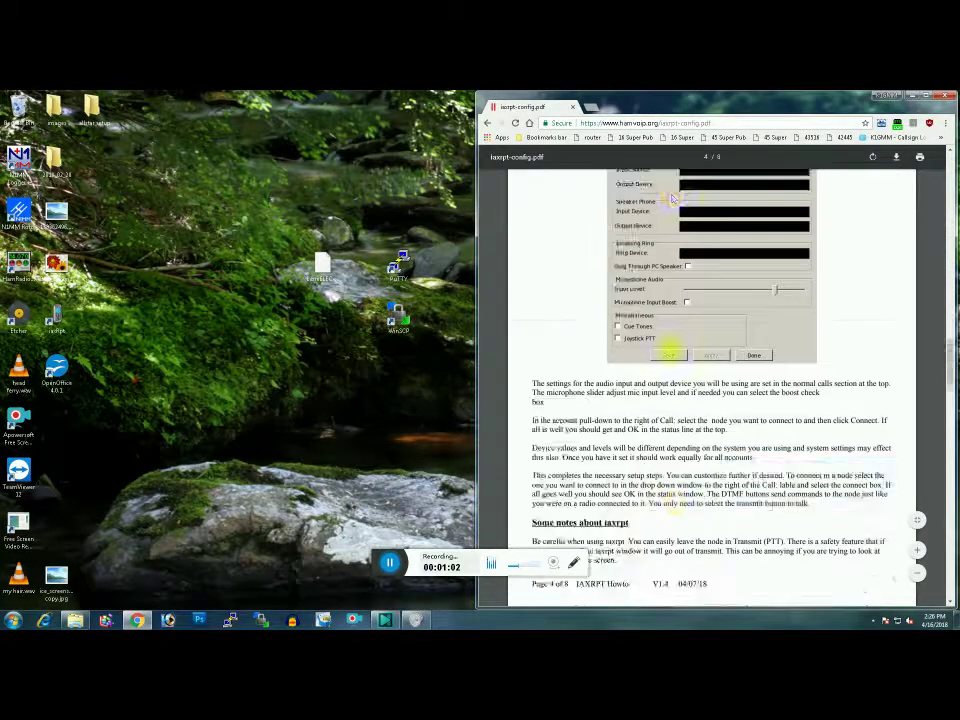
scroll(668, 347, down, 15)
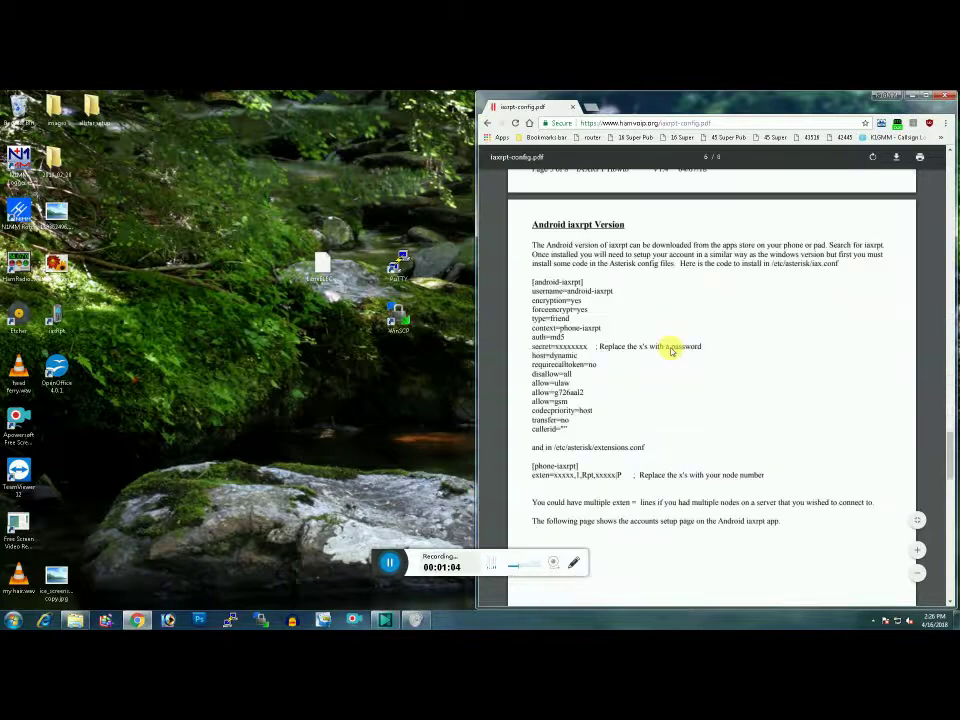
scroll(671, 347, up, 2)
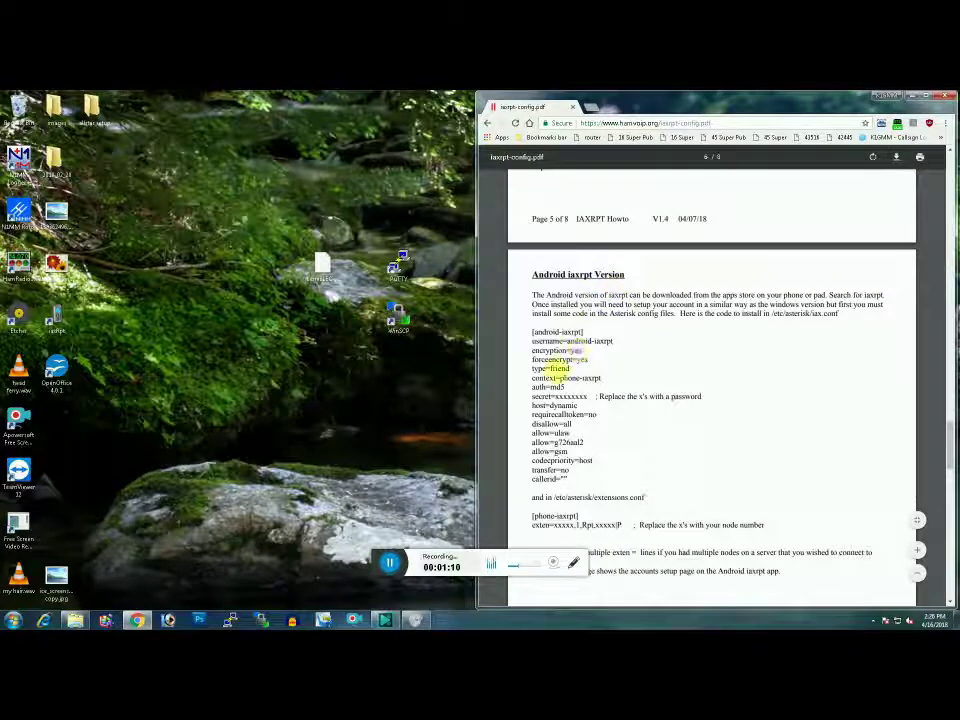
Launch WinSCP and log in over SFTP to the node's /etc/asterisk, narrowing the window
double_click(397, 320)
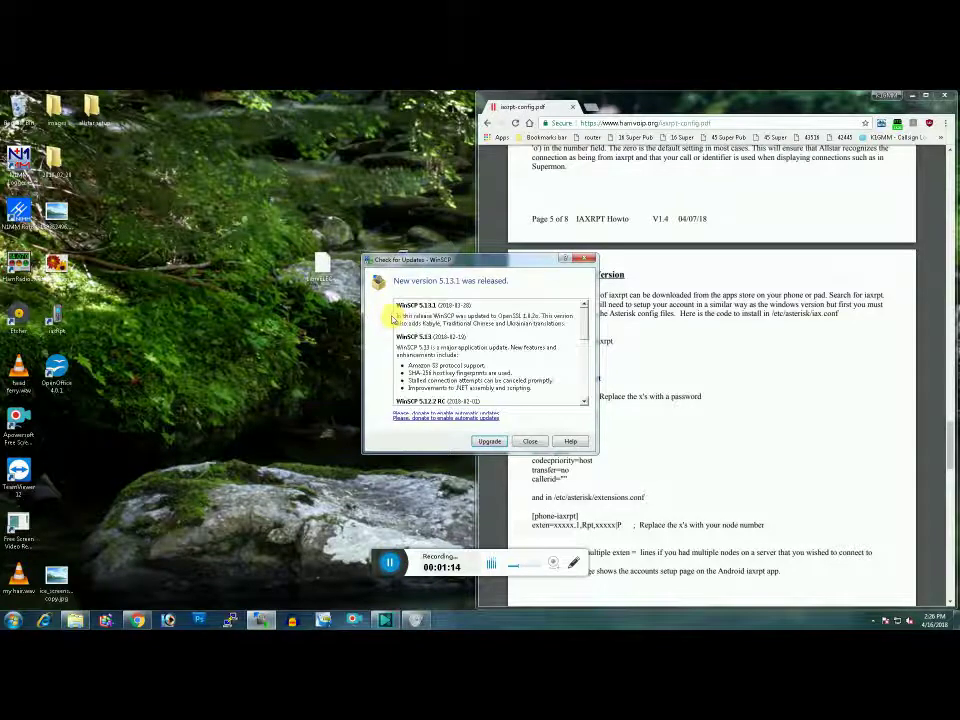
click(530, 441)
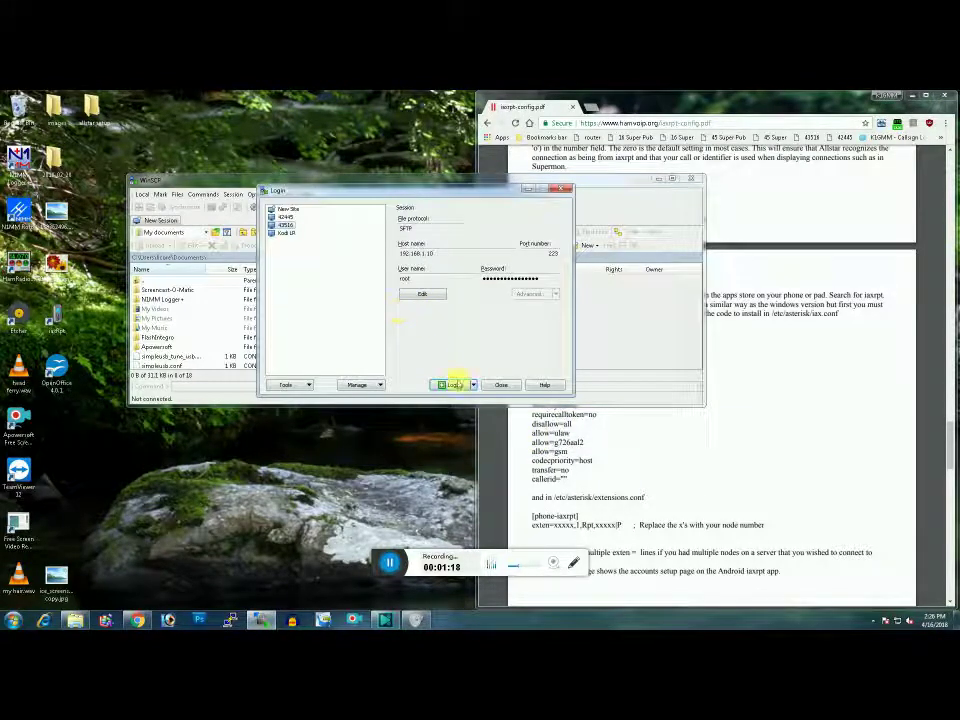
click(452, 385)
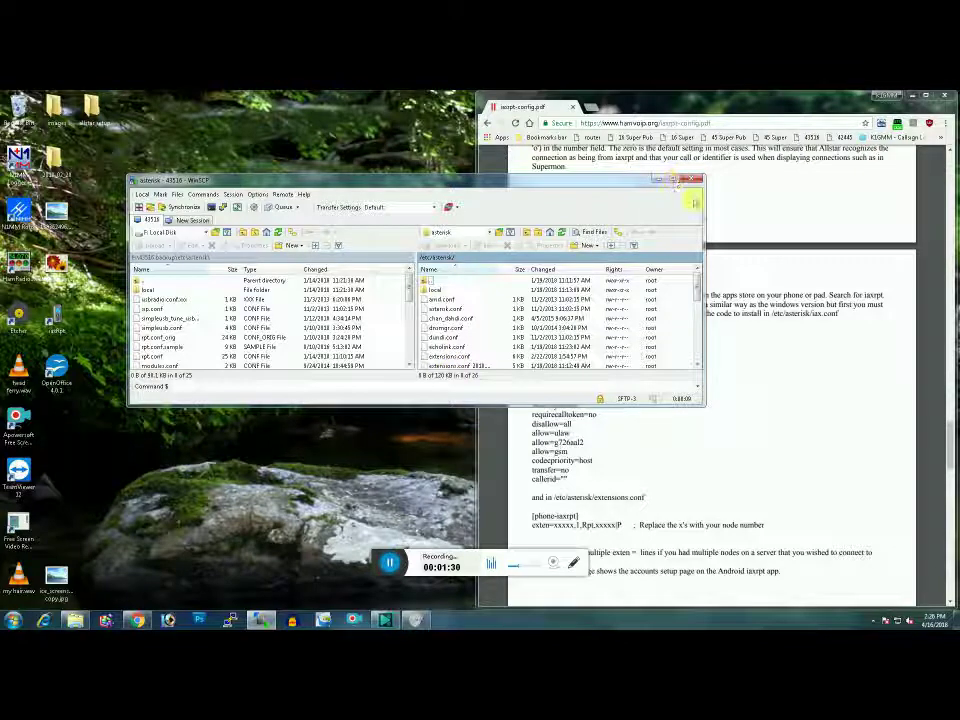
drag(709, 207, 508, 208)
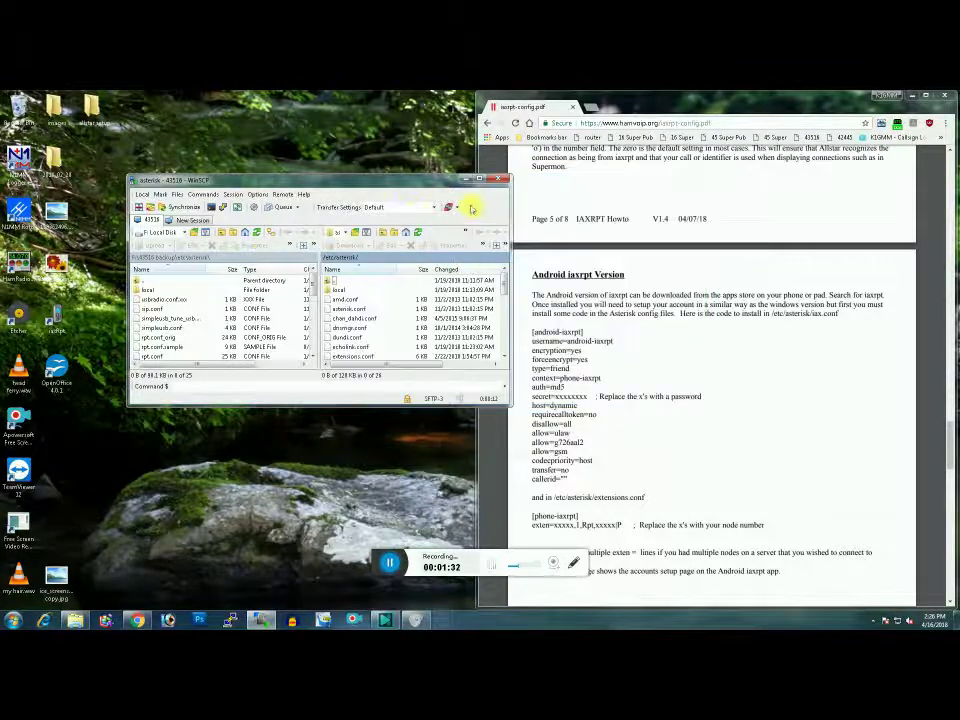
drag(372, 180, 268, 88)
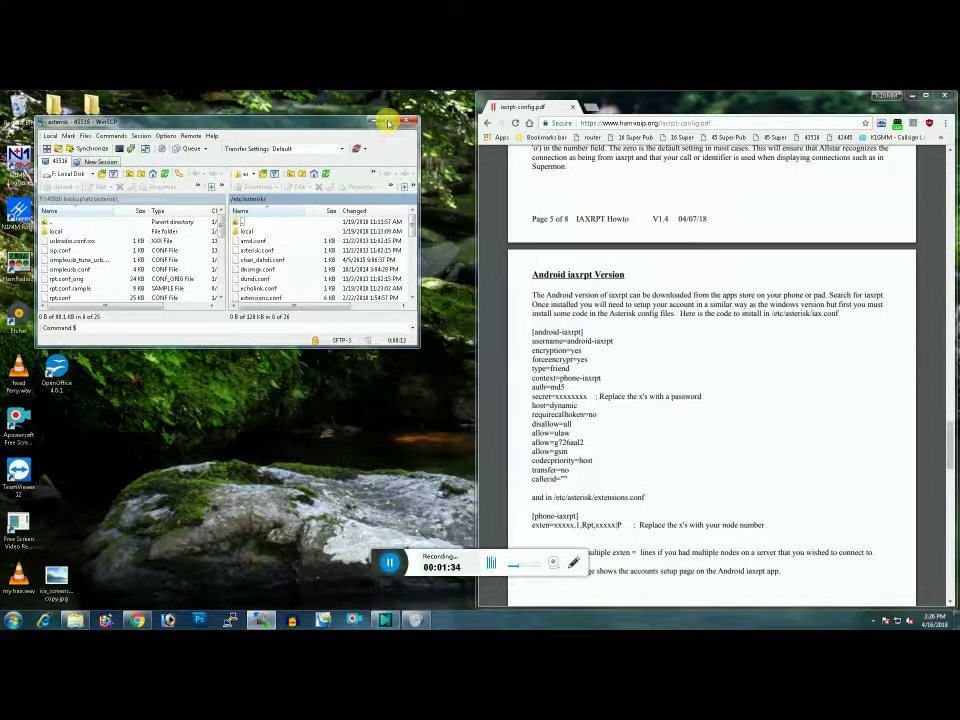
Open /etc/asterisk/iax.conf in the editor and place it on the left half beside the PDF
double_click(292, 90)
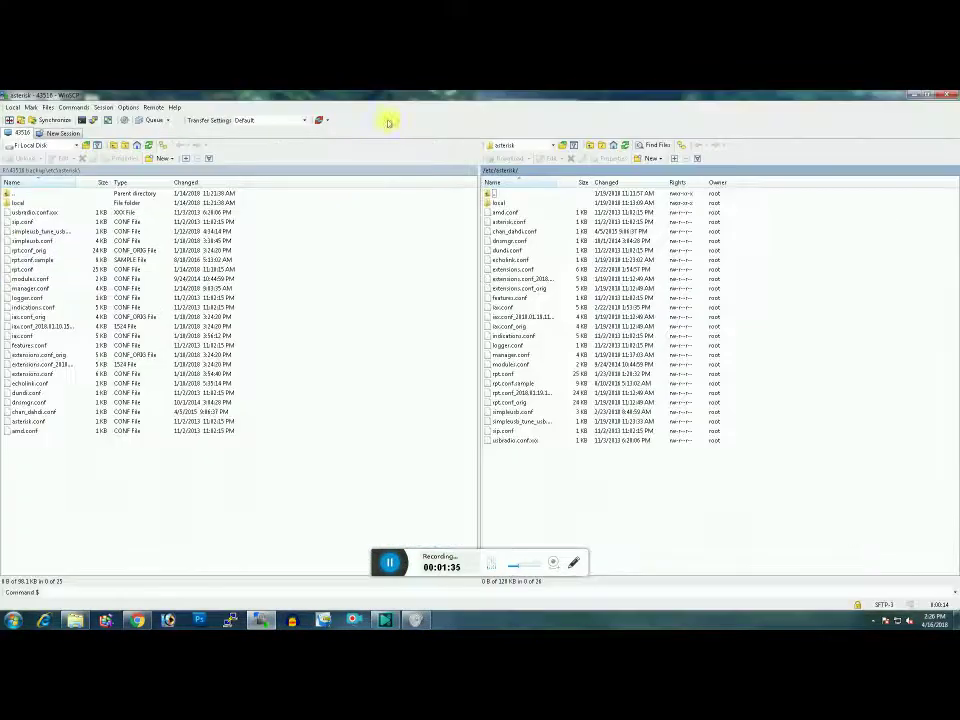
double_click(504, 309)
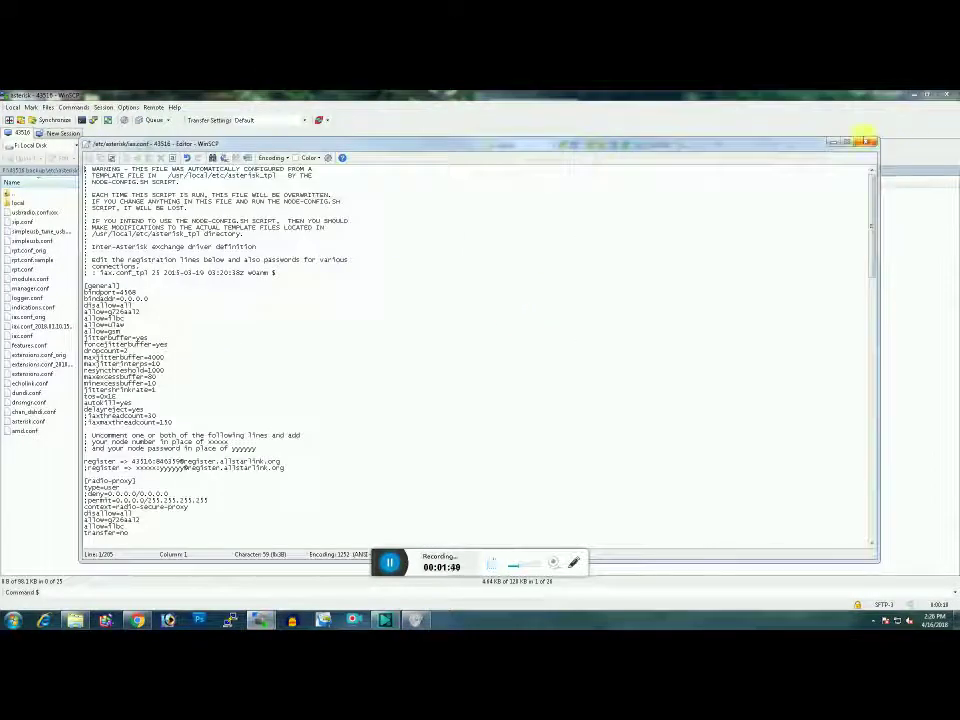
click(915, 95)
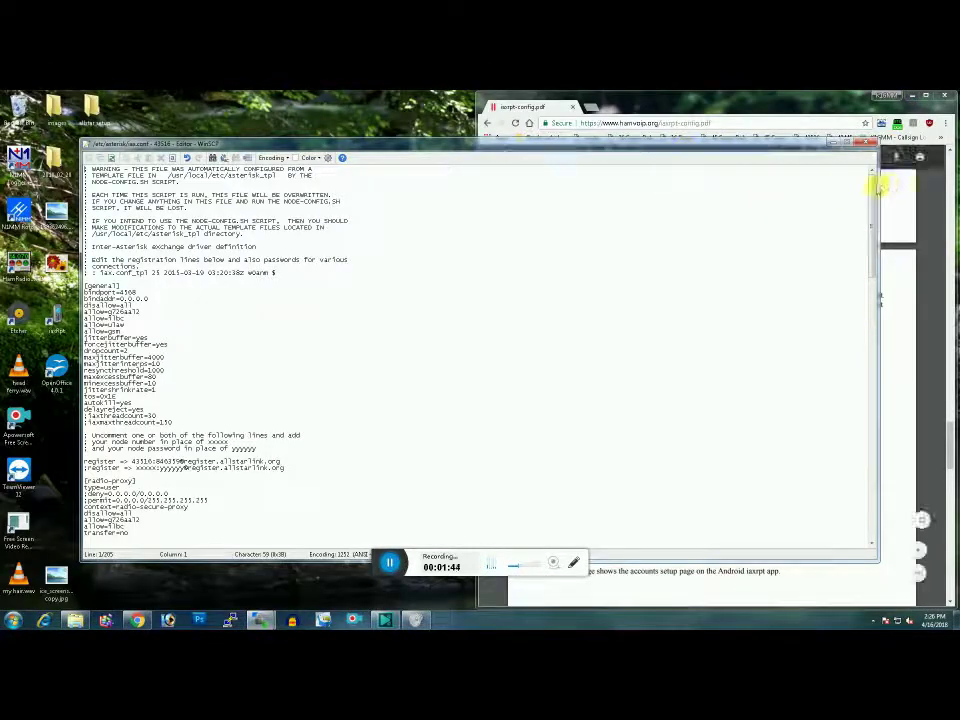
drag(883, 190, 478, 190)
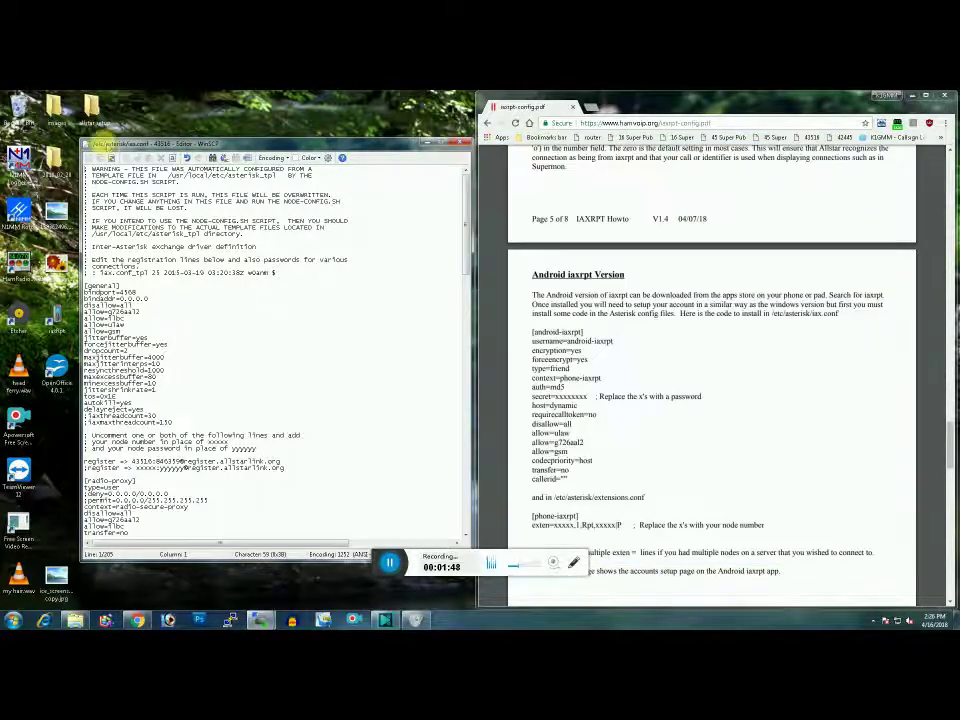
drag(143, 145, 70, 99)
drag(404, 518, 472, 606)
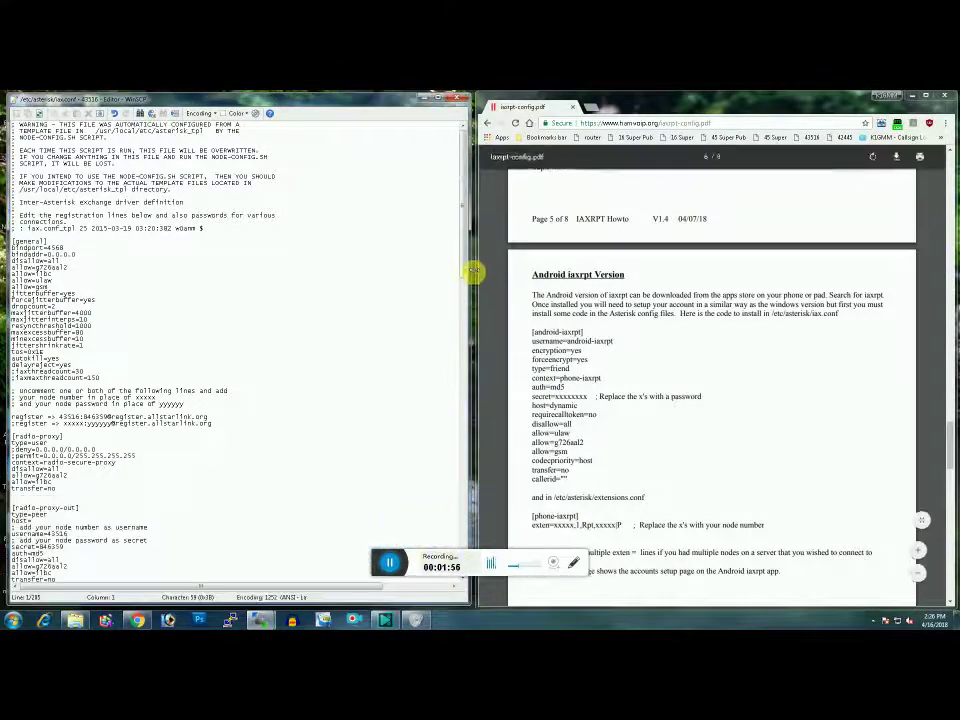
Scroll iax.conf to its end and select the guide's [android-iaxrpt] stanza through the secret line
drag(463, 257, 439, 561)
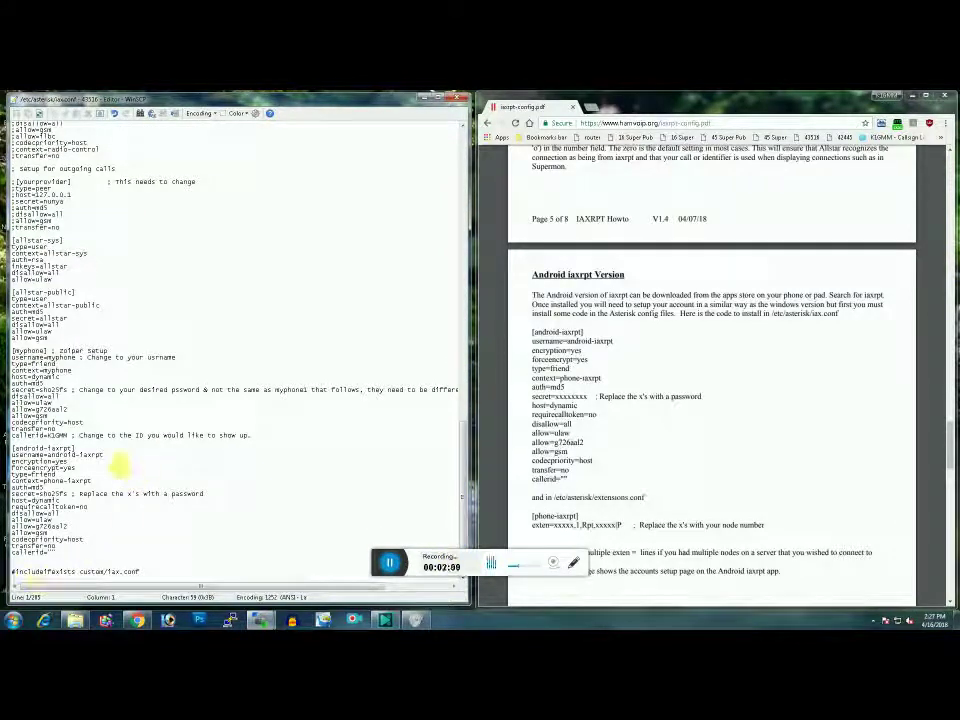
drag(532, 330, 560, 480)
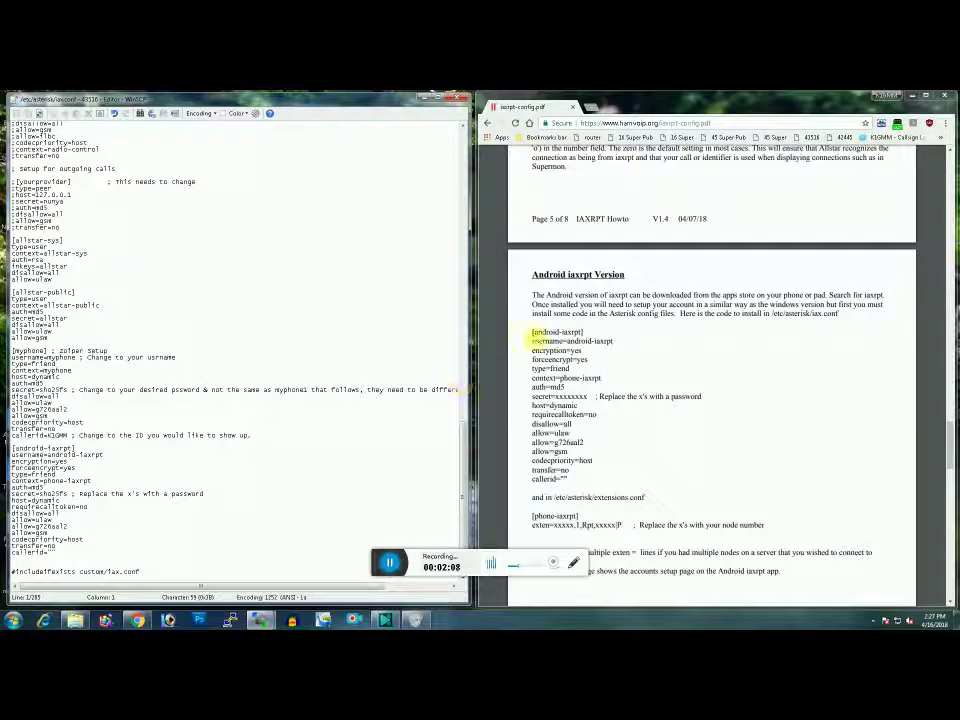
drag(533, 331, 575, 486)
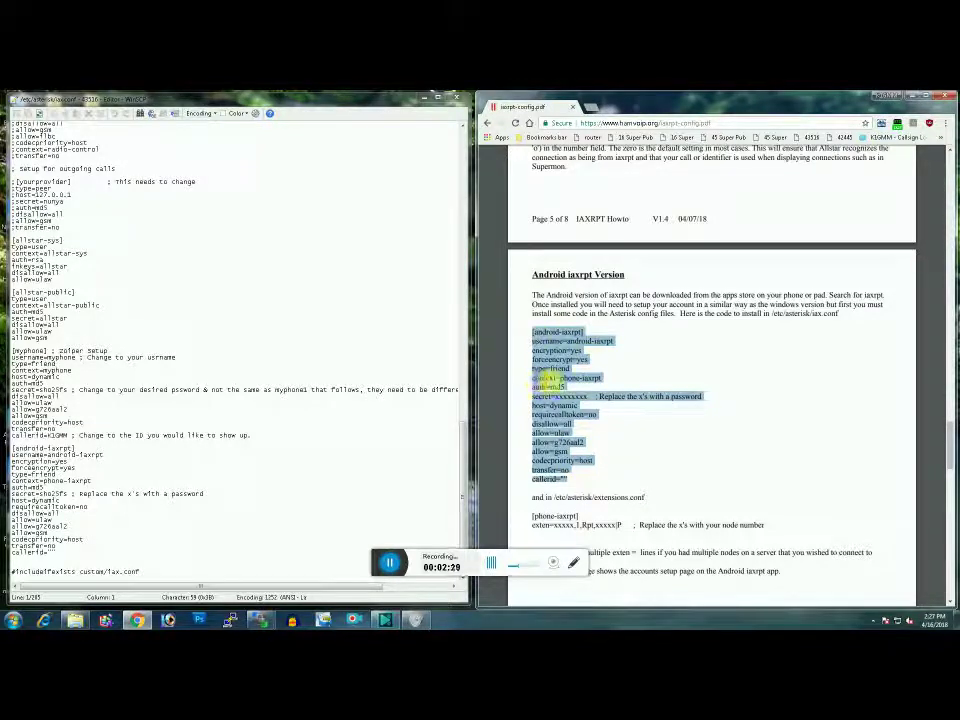
Copy the guide's [android-iaxrpt] stanza and select the matching block in iax.conf
right_click(548, 368)
click(568, 371)
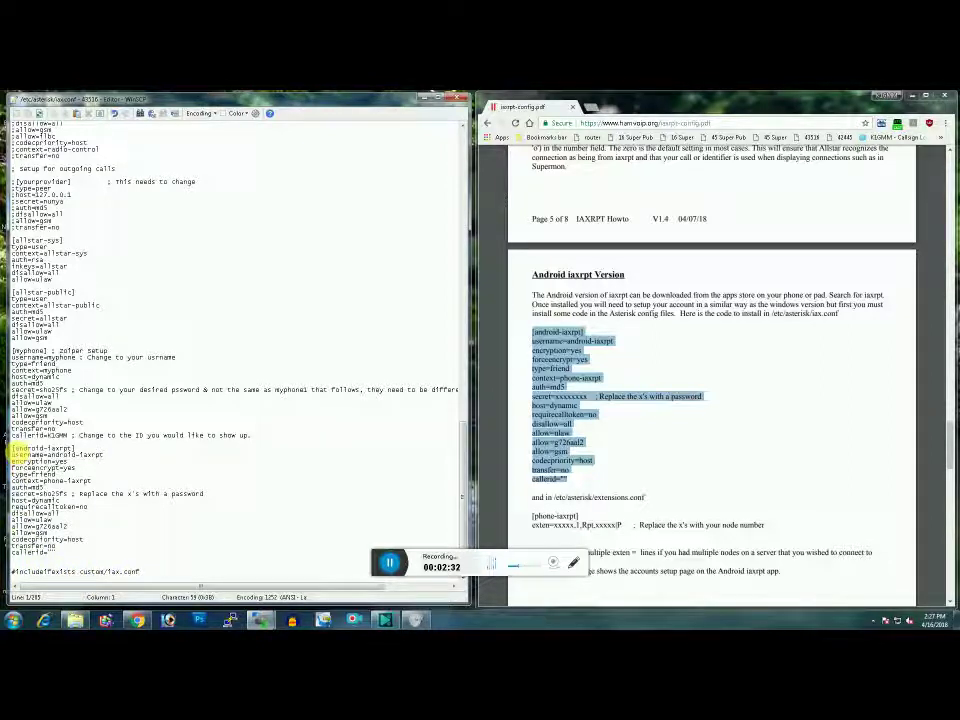
drag(14, 448, 40, 556)
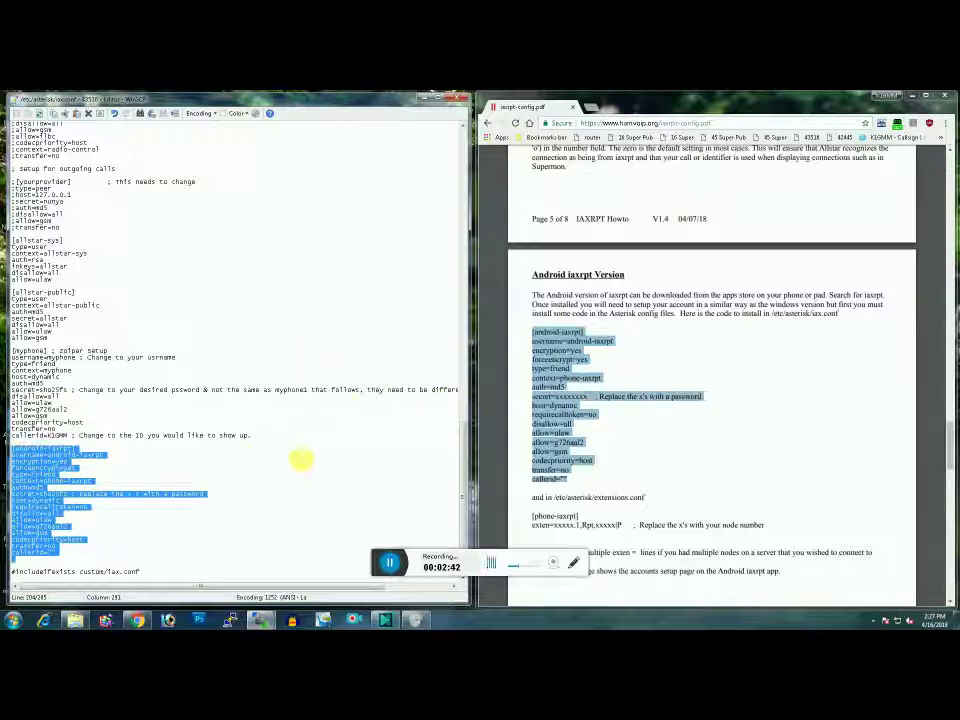
Select the secret line in the guide's stanza to compare with the file's password
click(692, 437)
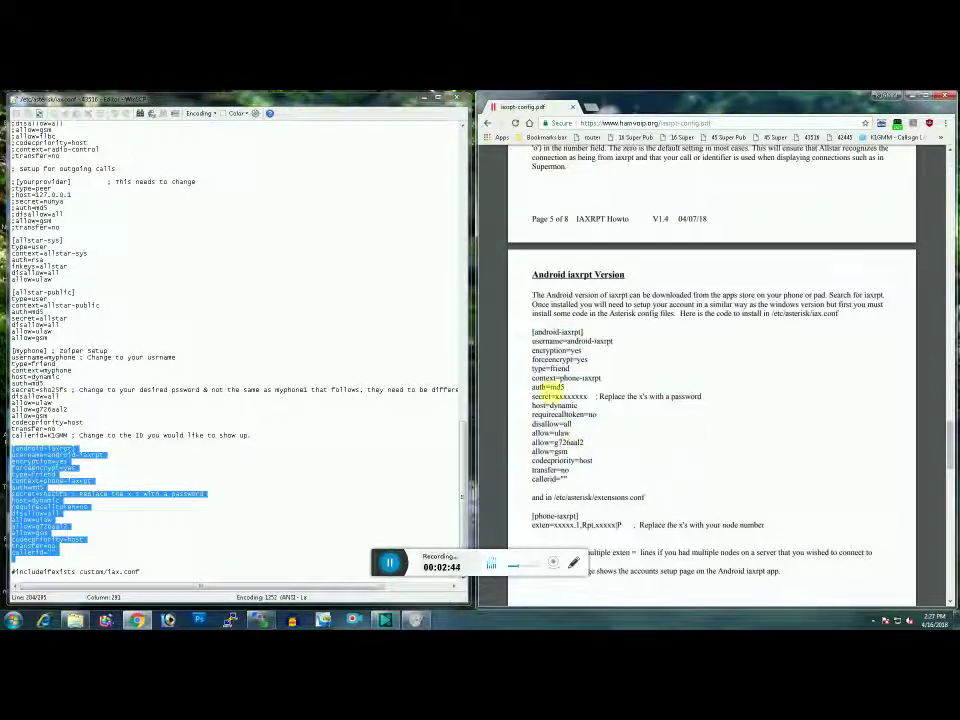
drag(531, 397, 705, 397)
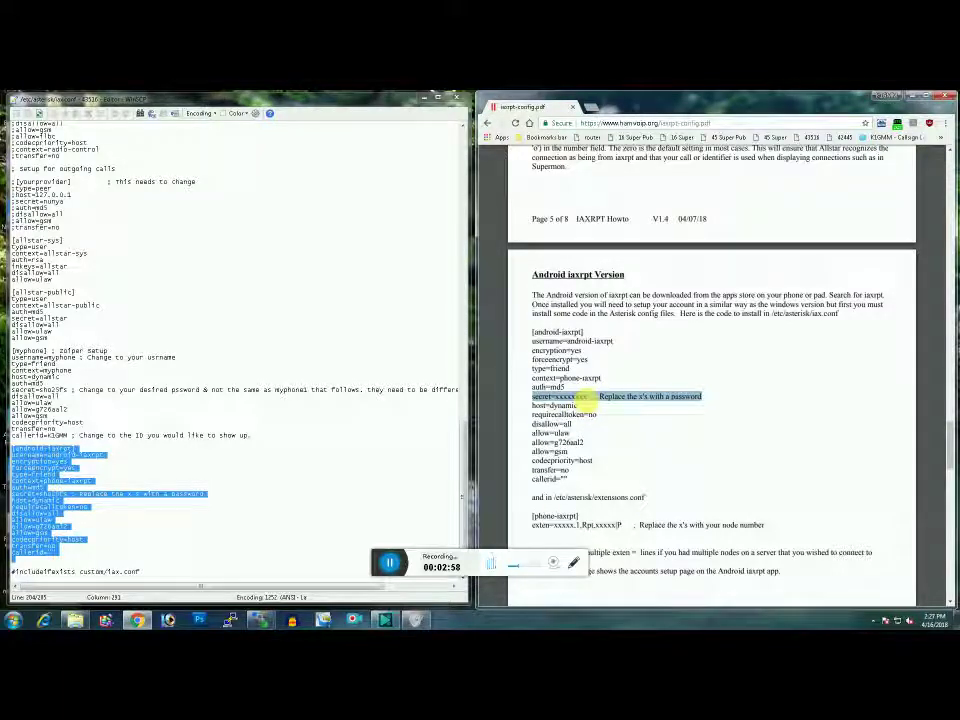
drag(533, 397, 565, 402)
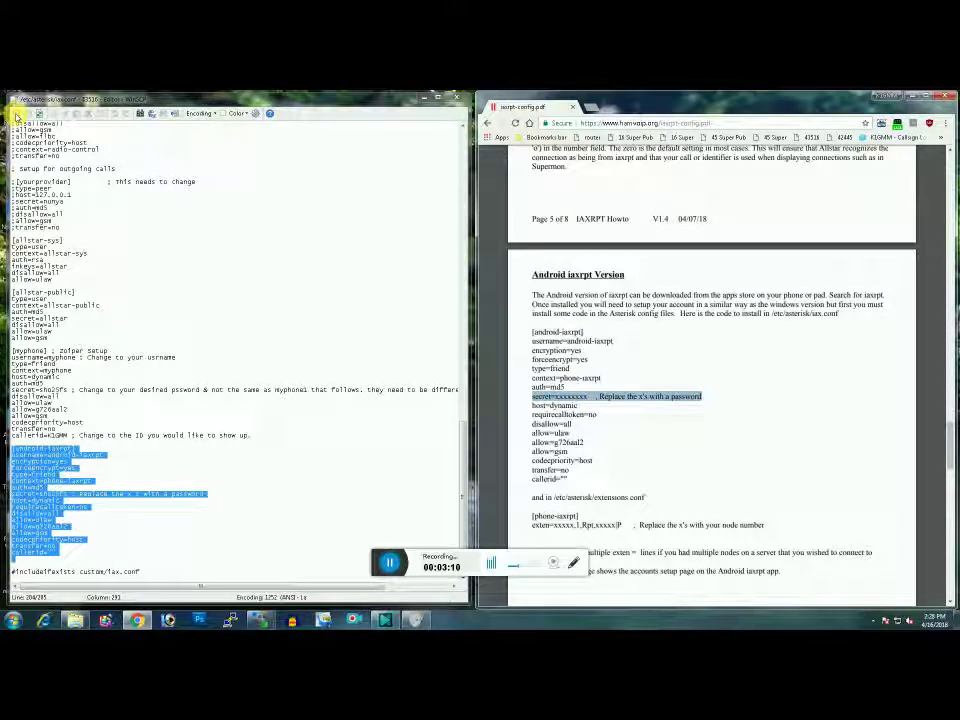
Close the iax.conf editor window
click(455, 97)
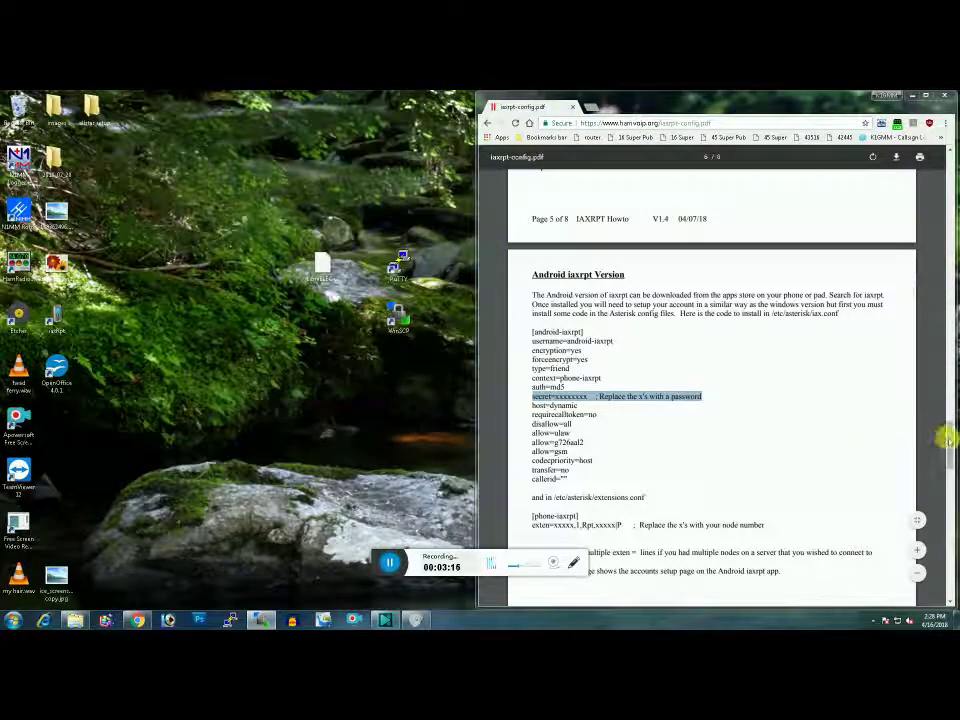
drag(945, 439, 953, 462)
scroll(949, 454, down, 5)
scroll(949, 454, up, 2)
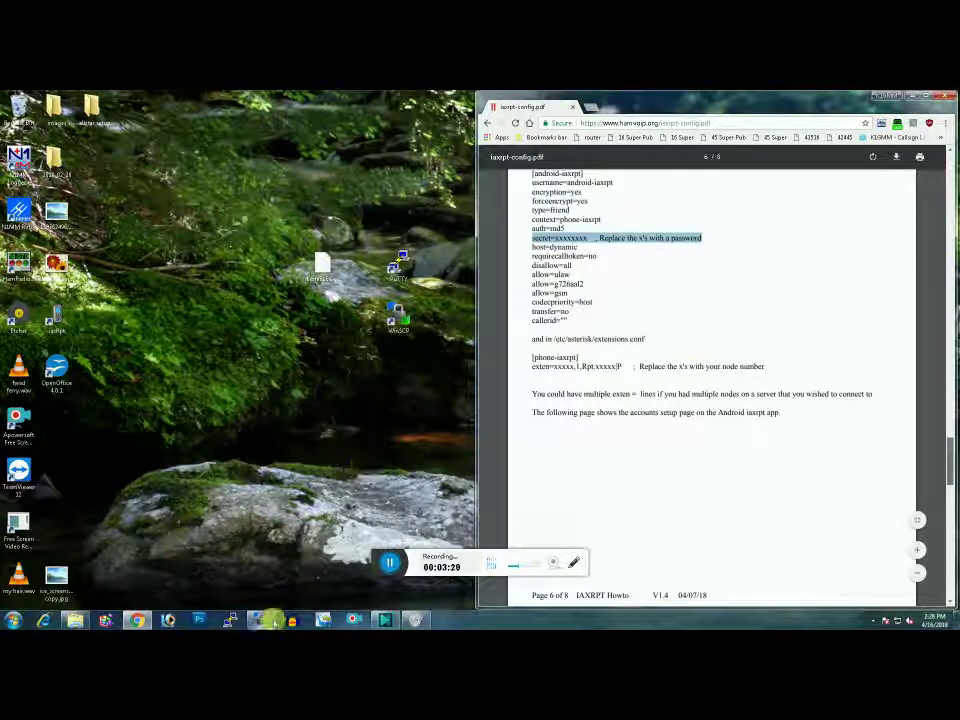
Open extensions.conf from the remote /etc/asterisk pane for editing
click(259, 620)
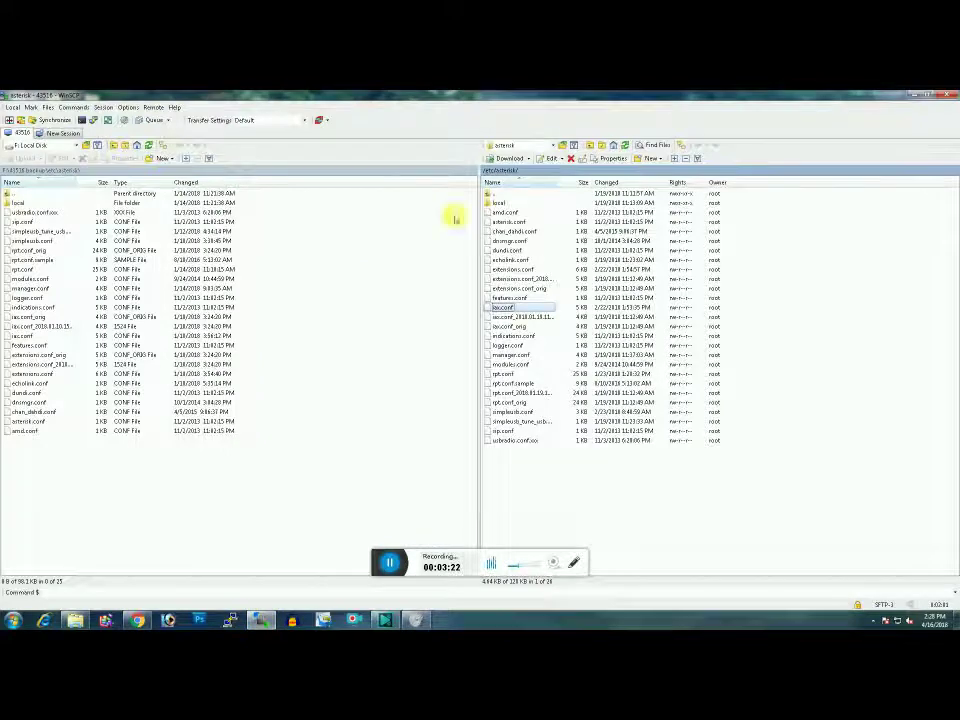
drag(497, 304, 499, 274)
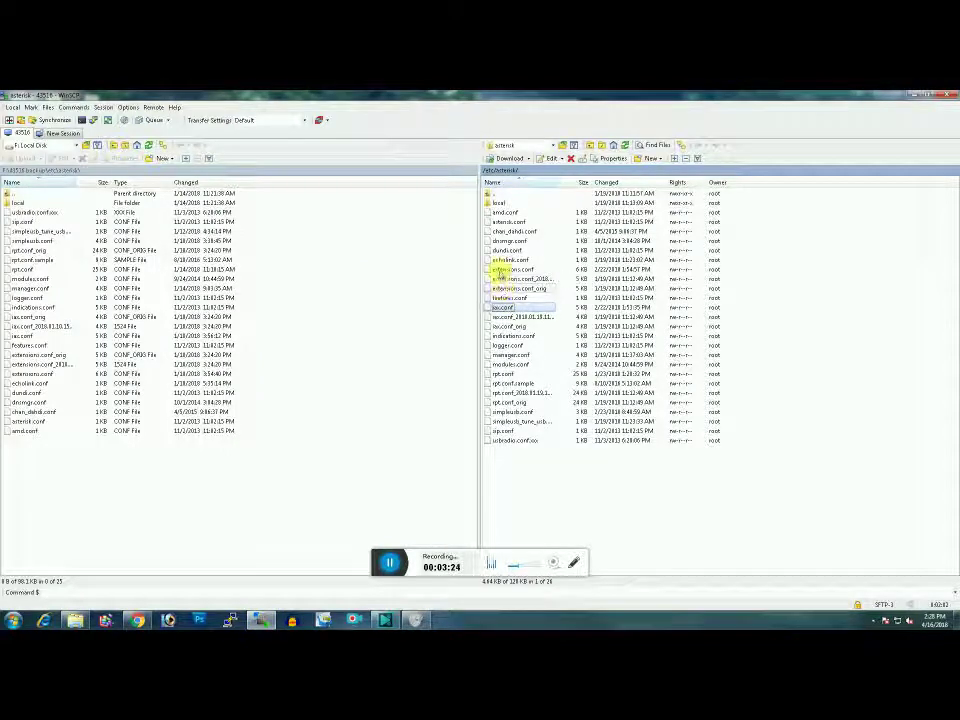
double_click(499, 270)
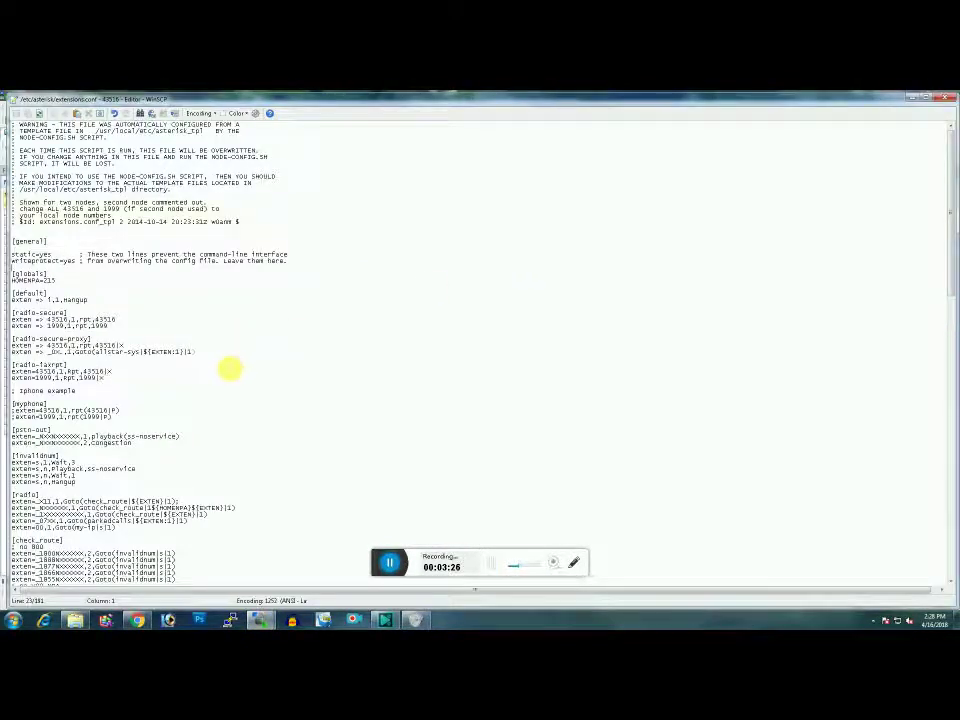
Scroll extensions.conf to its end and size the editor to the left half beside the guide
drag(948, 253, 945, 542)
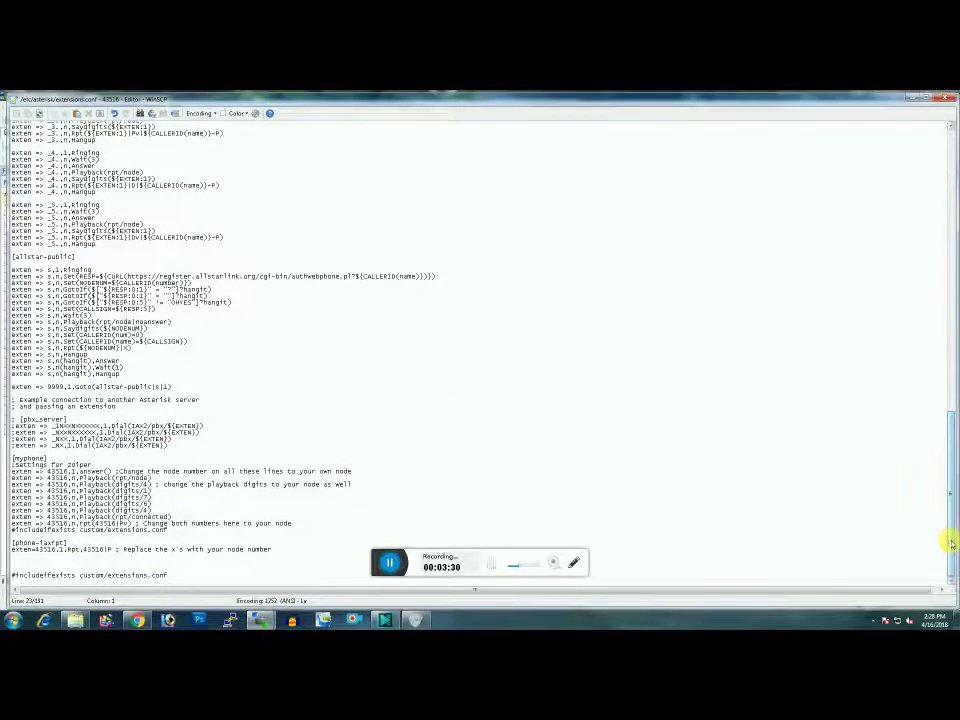
click(928, 98)
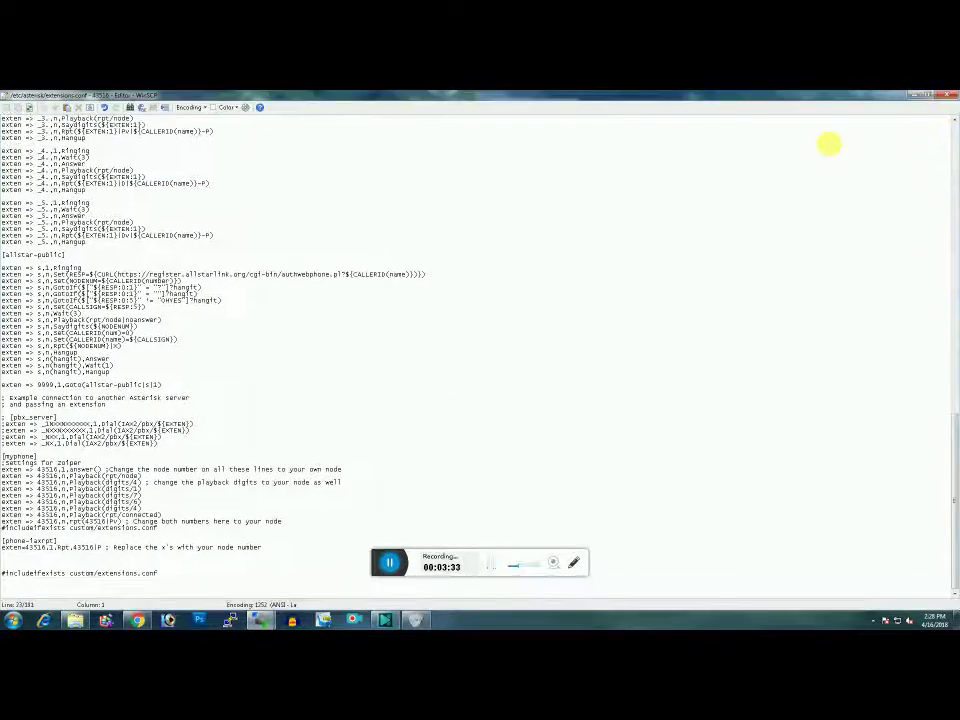
click(924, 97)
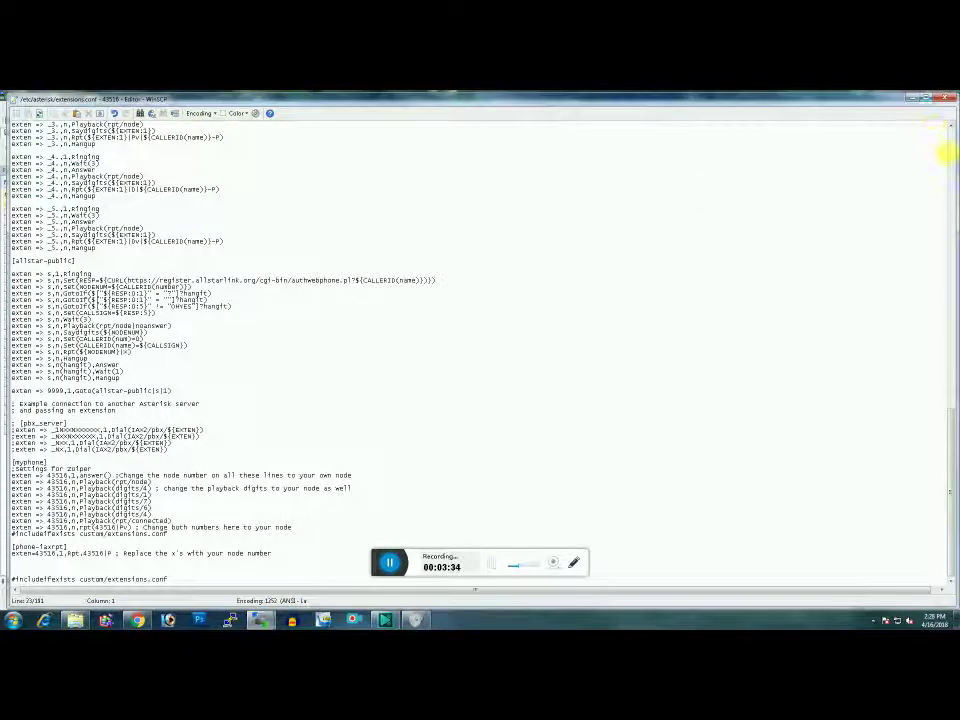
drag(955, 160, 462, 210)
click(915, 96)
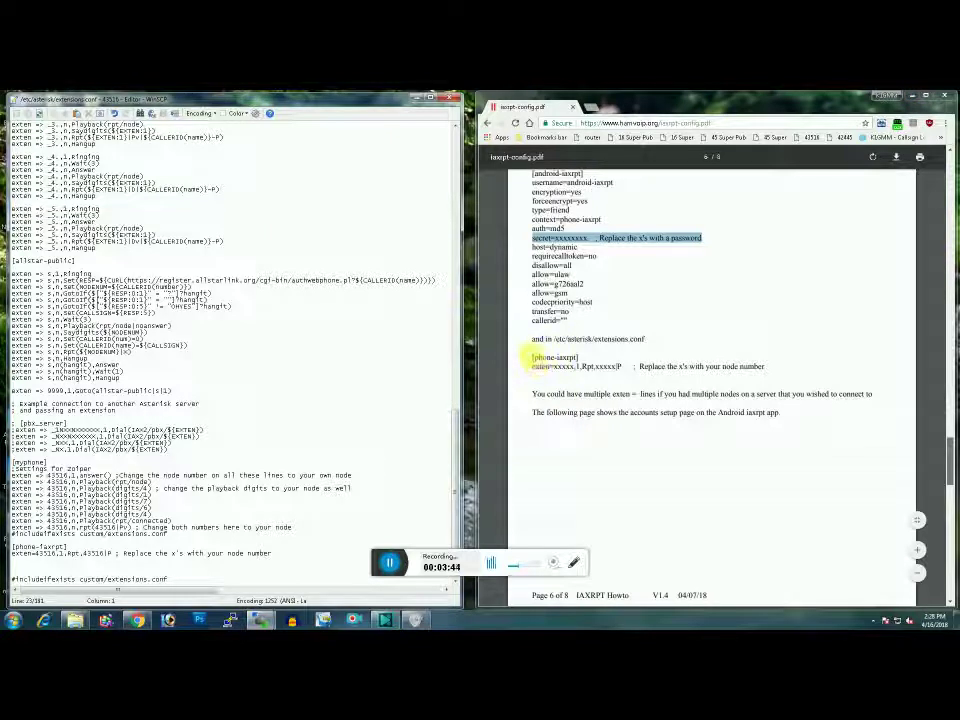
Copy the guide's [phone-iaxrpt] stanza text
drag(530, 357, 752, 370)
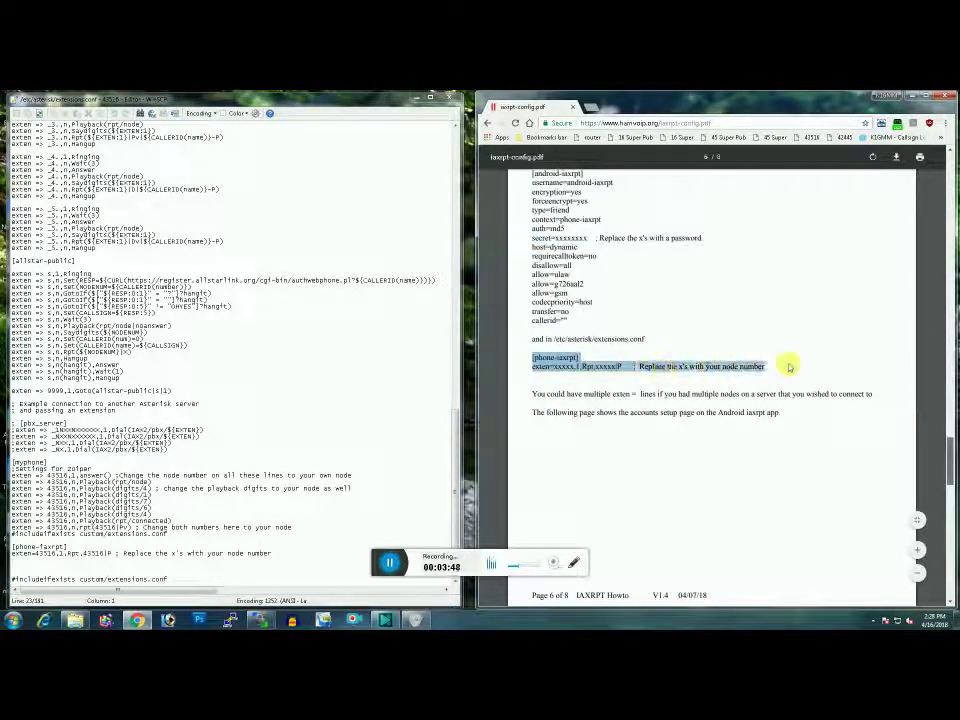
right_click(587, 367)
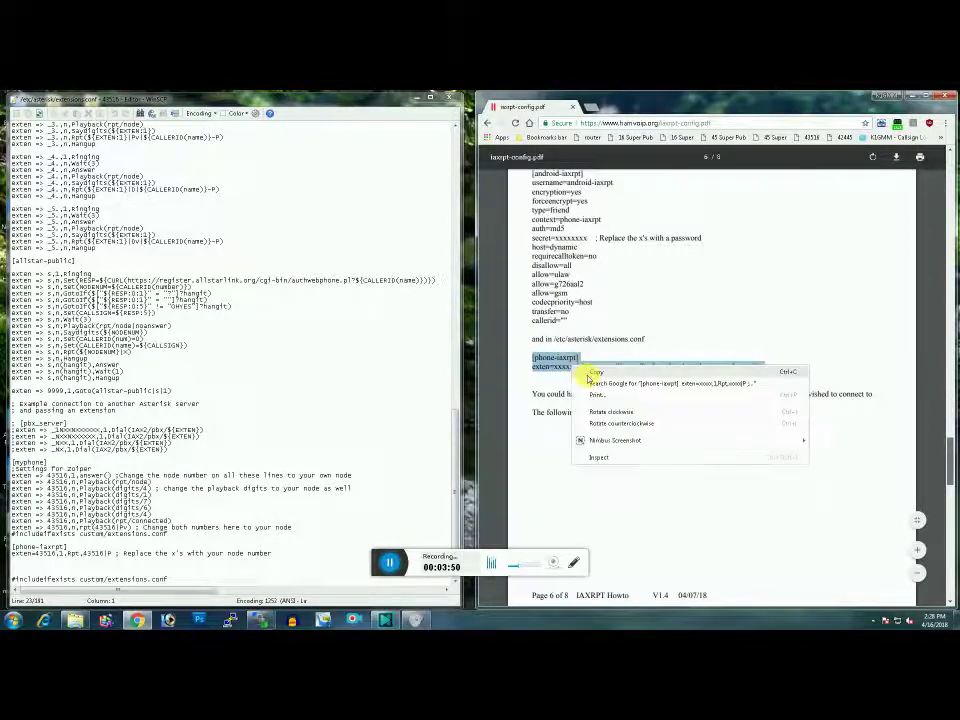
click(597, 372)
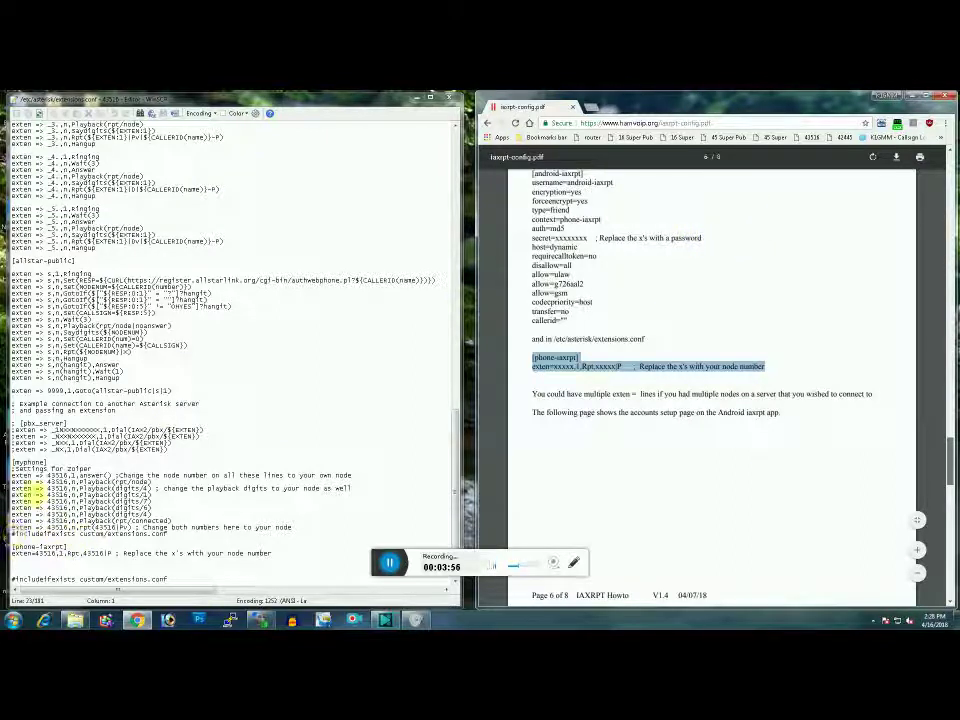
Check the file's [phone-iaxrpt] stanza, confirming both 43516 node numbers, then close extensions.conf
drag(12, 547, 20, 553)
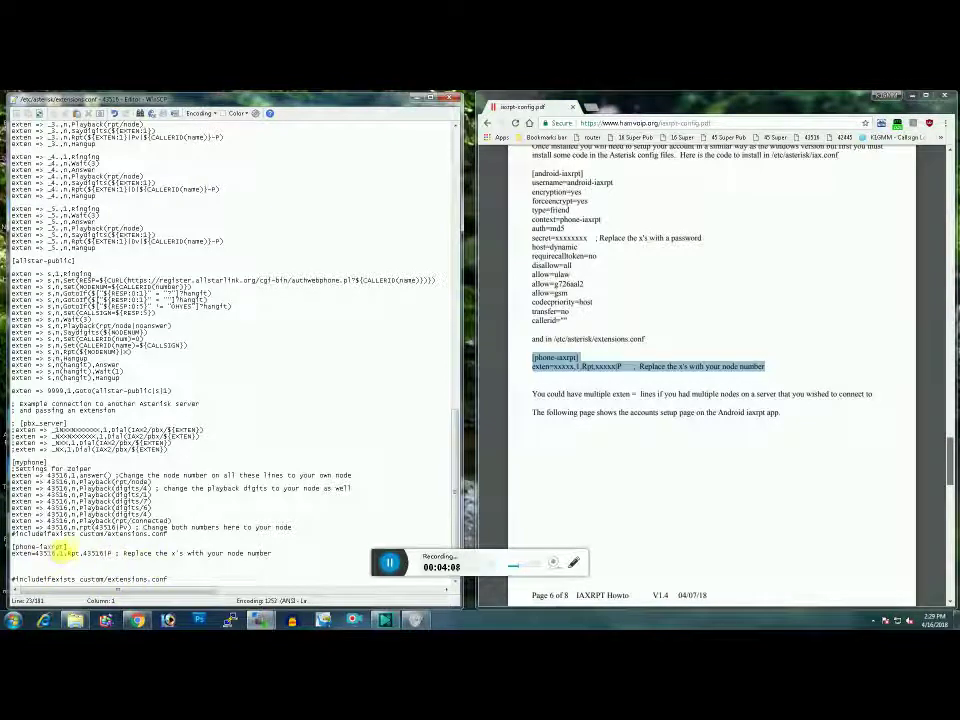
drag(14, 547, 286, 557)
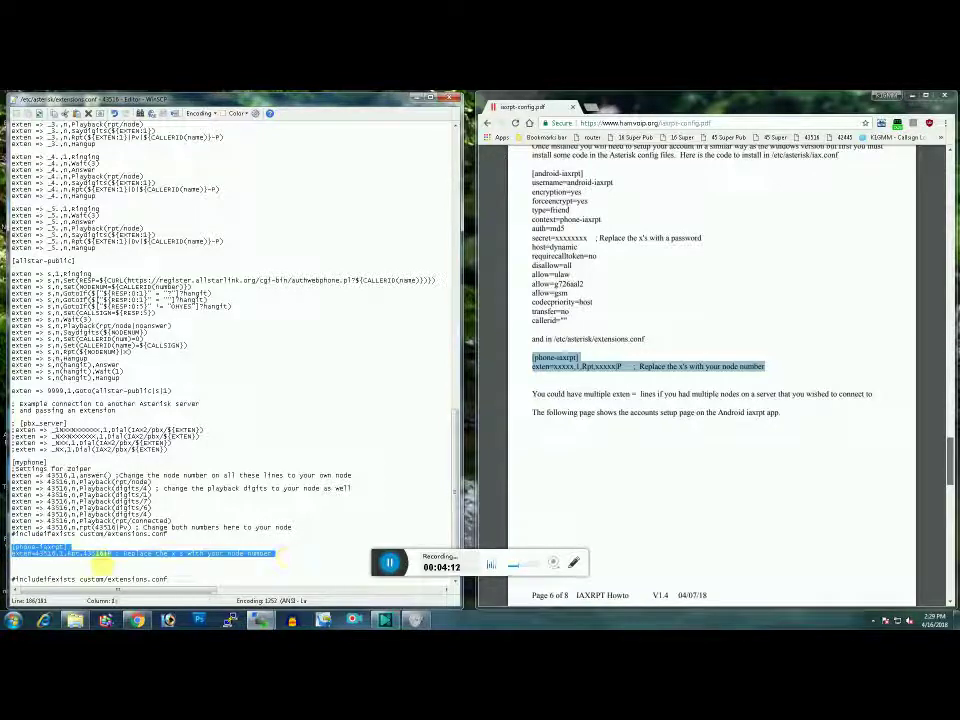
click(94, 557)
double_click(42, 553)
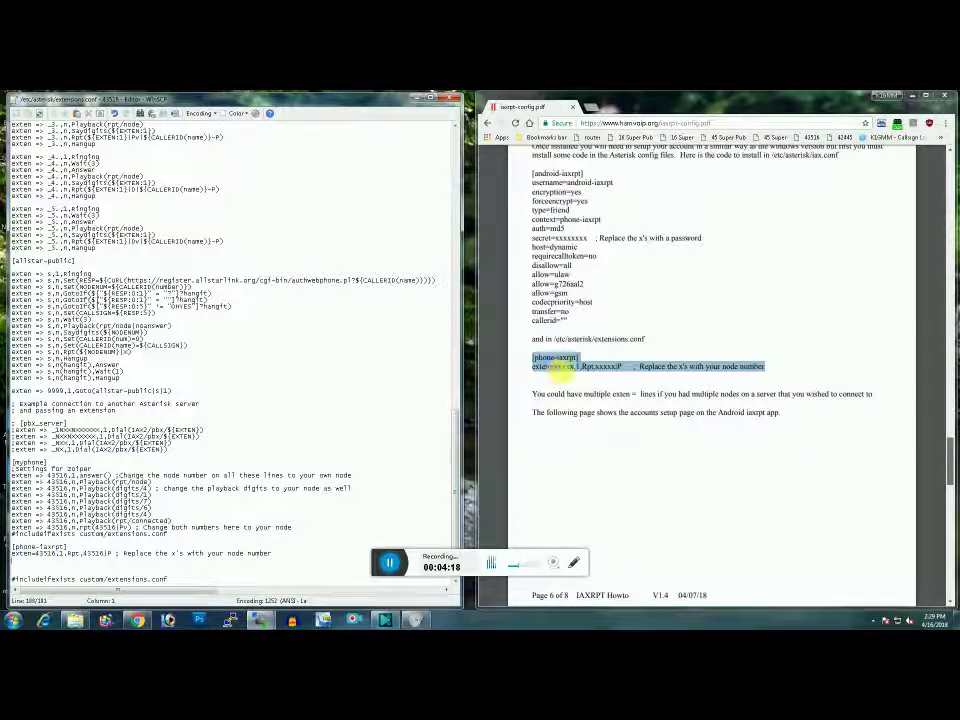
double_click(44, 553)
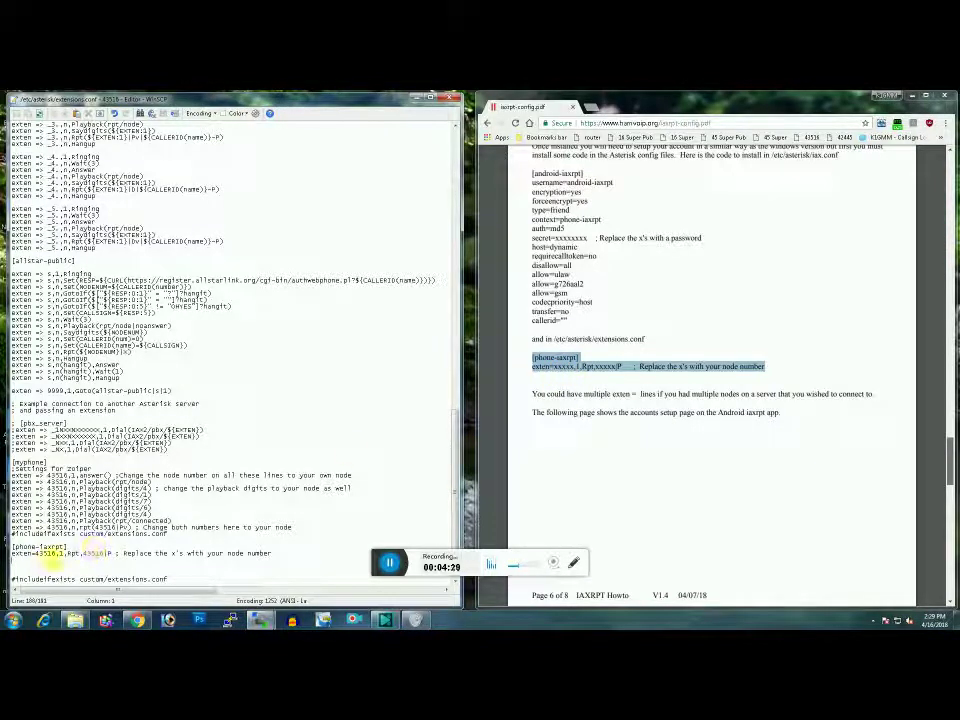
double_click(90, 553)
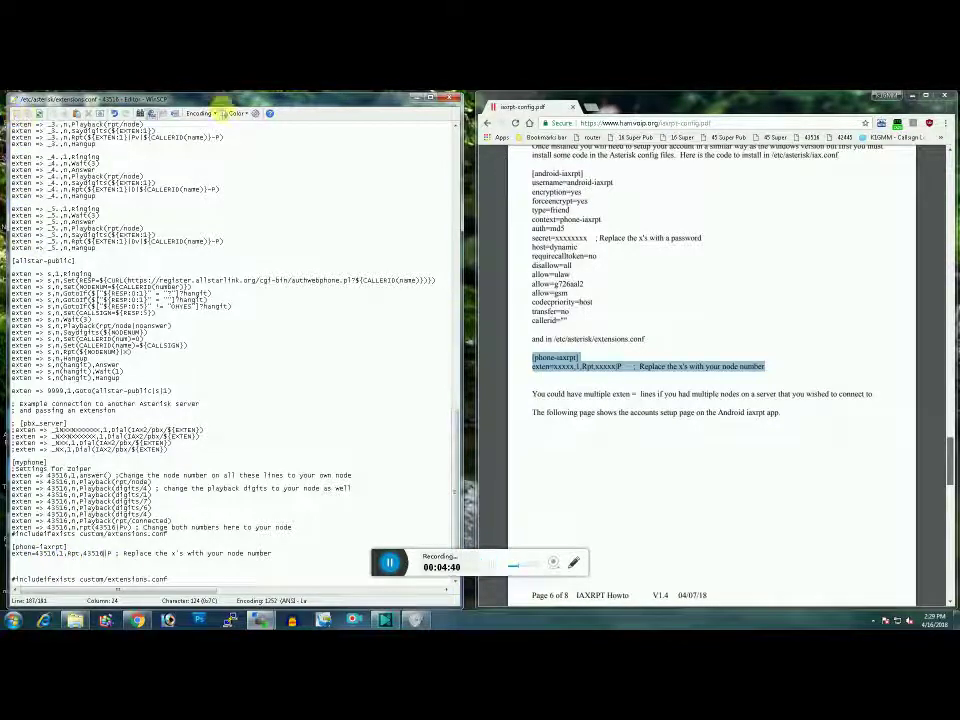
click(452, 98)
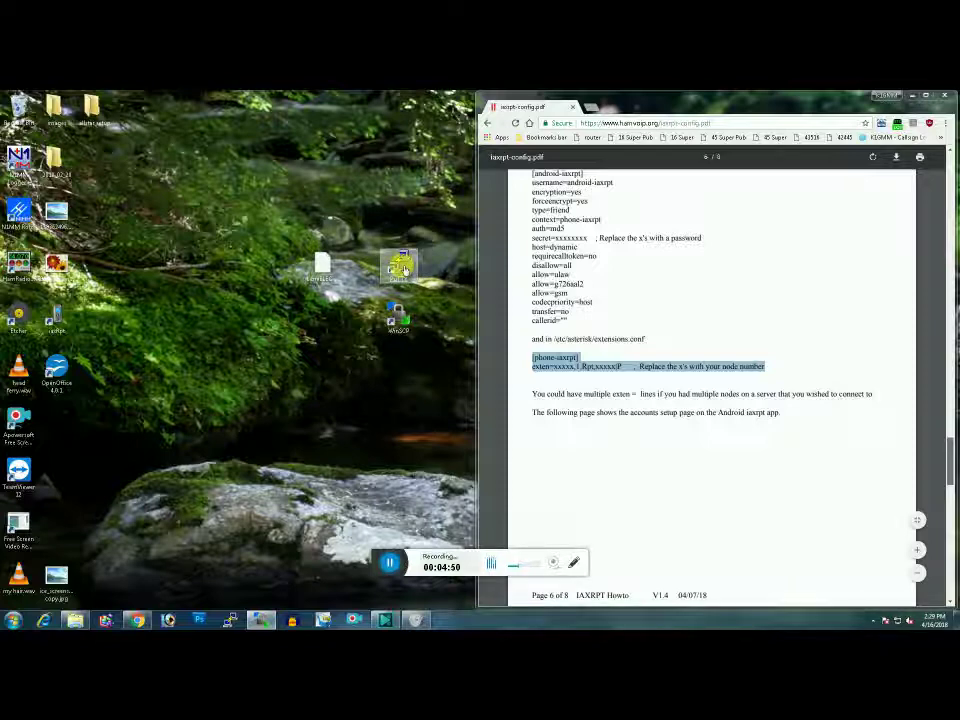
Close the Chrome window showing the iaxrpt guide
click(946, 98)
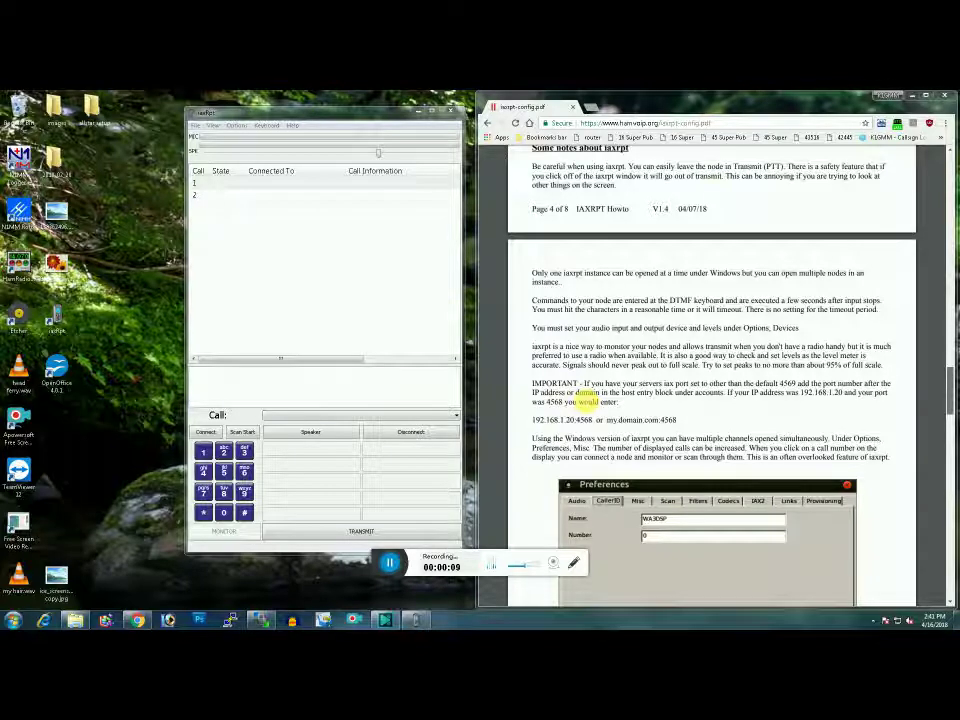
Return the PDF guide to page 2's sample iaxrpt window and open iaxrpt's Options menu
scroll(744, 339, up, 20)
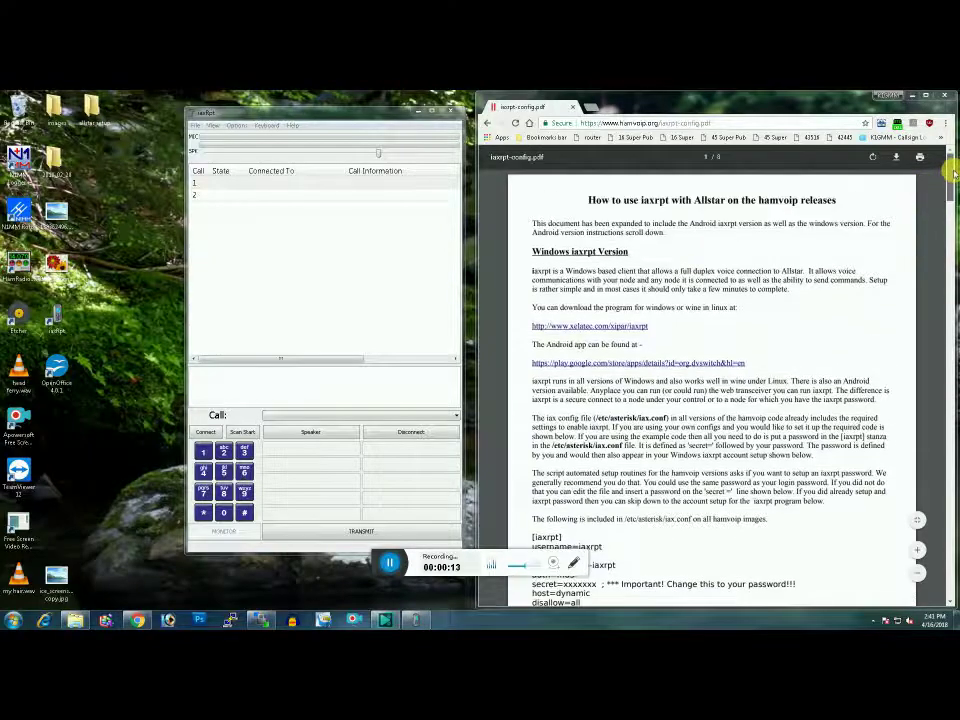
drag(953, 172, 949, 233)
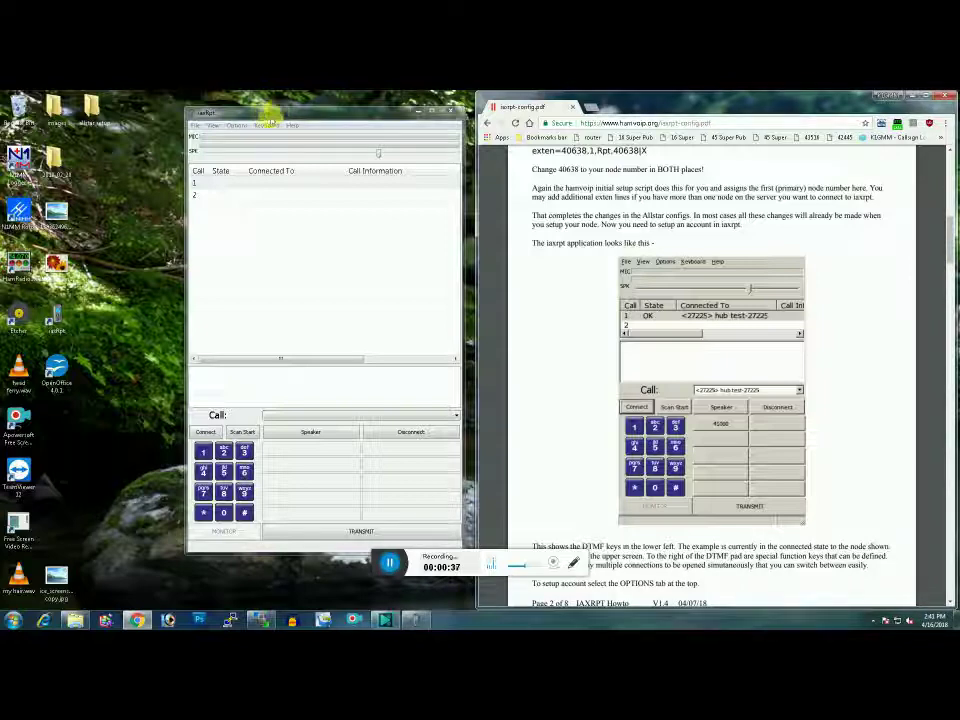
click(235, 126)
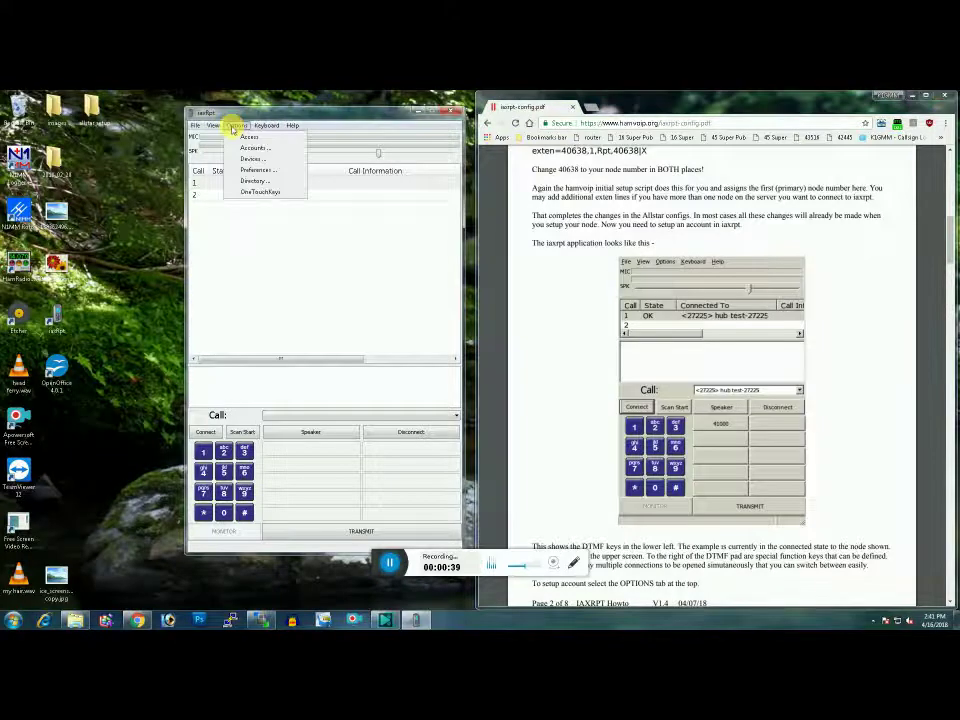